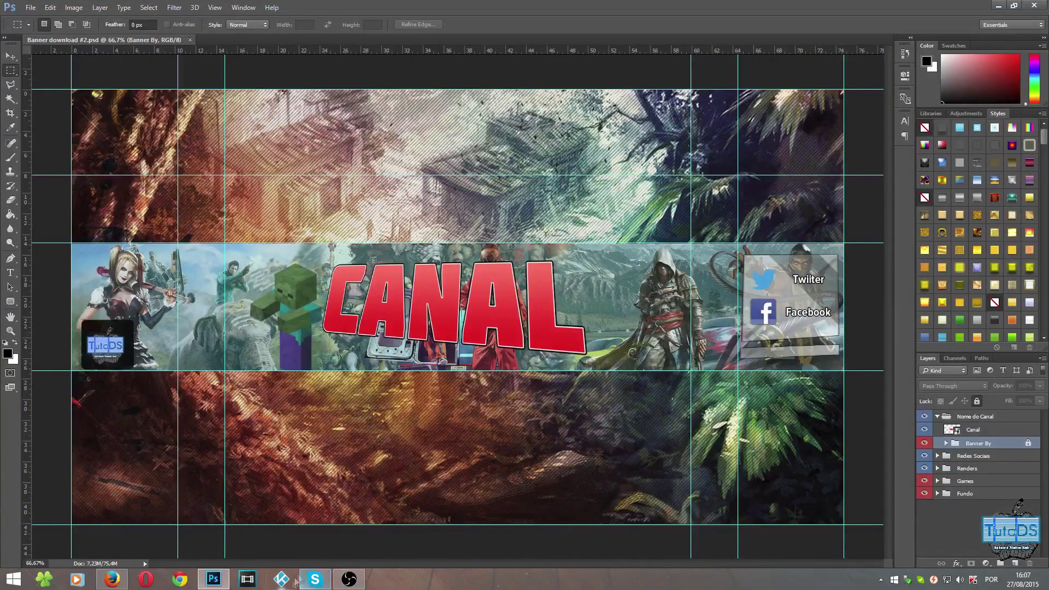
# - Select the Canal title layer inside the Nome do Canal group
pyautogui.click(981, 430)
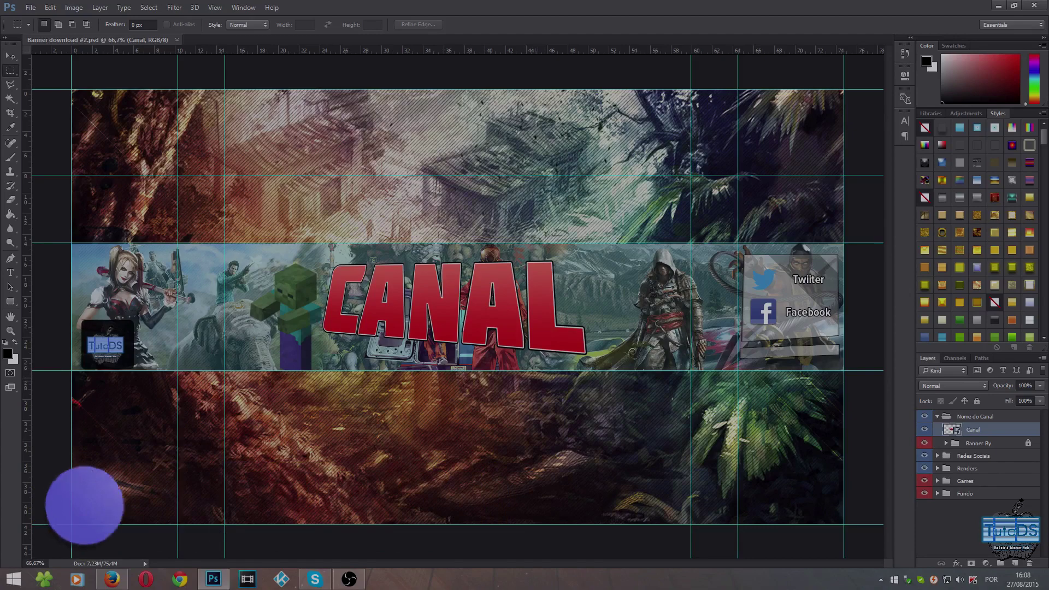
pyautogui.click(10, 56)
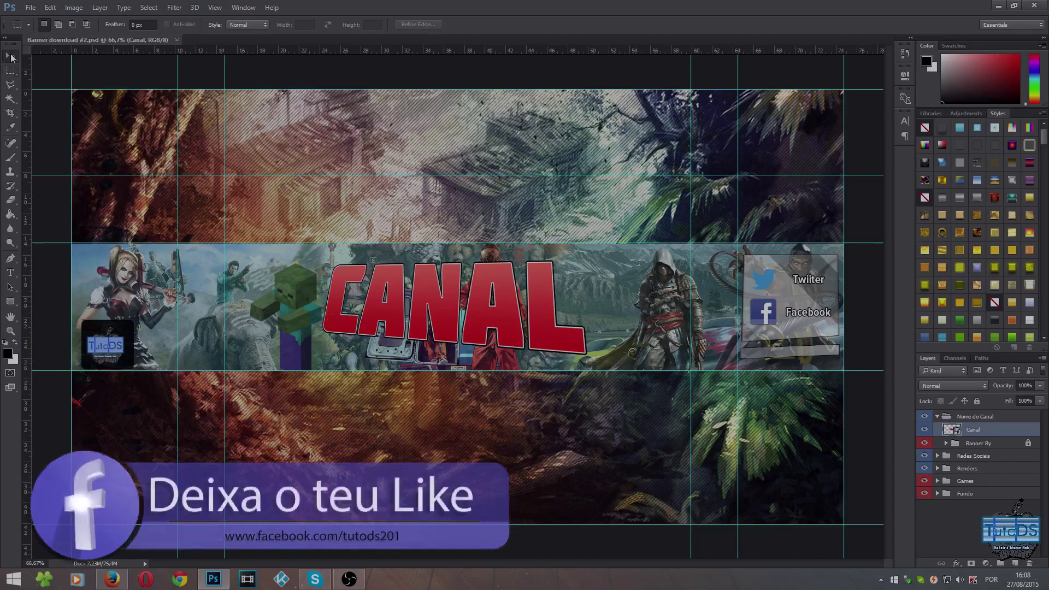
pyautogui.click(11, 272)
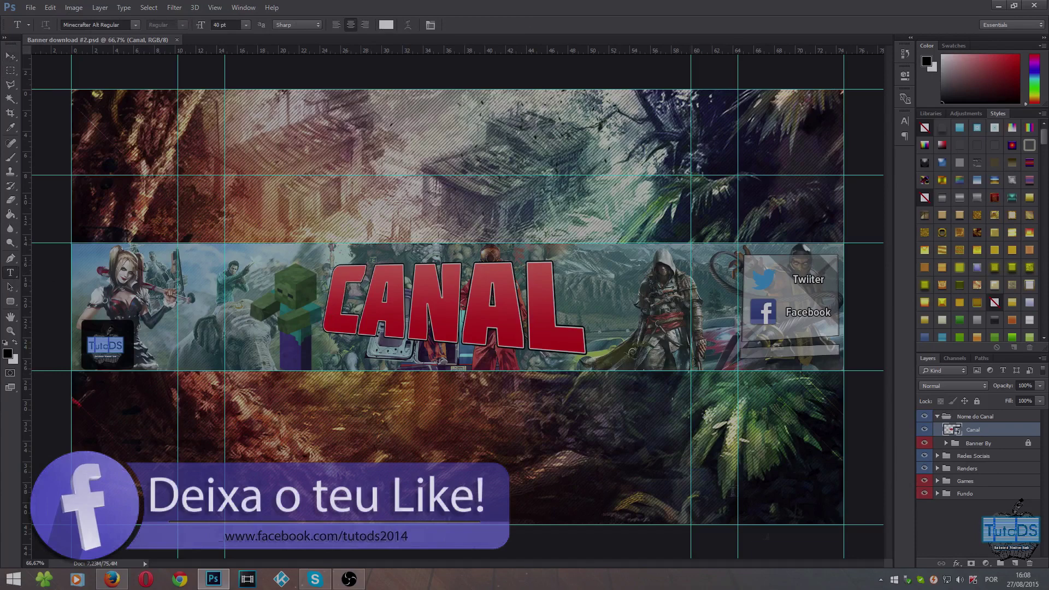
pyautogui.click(938, 417)
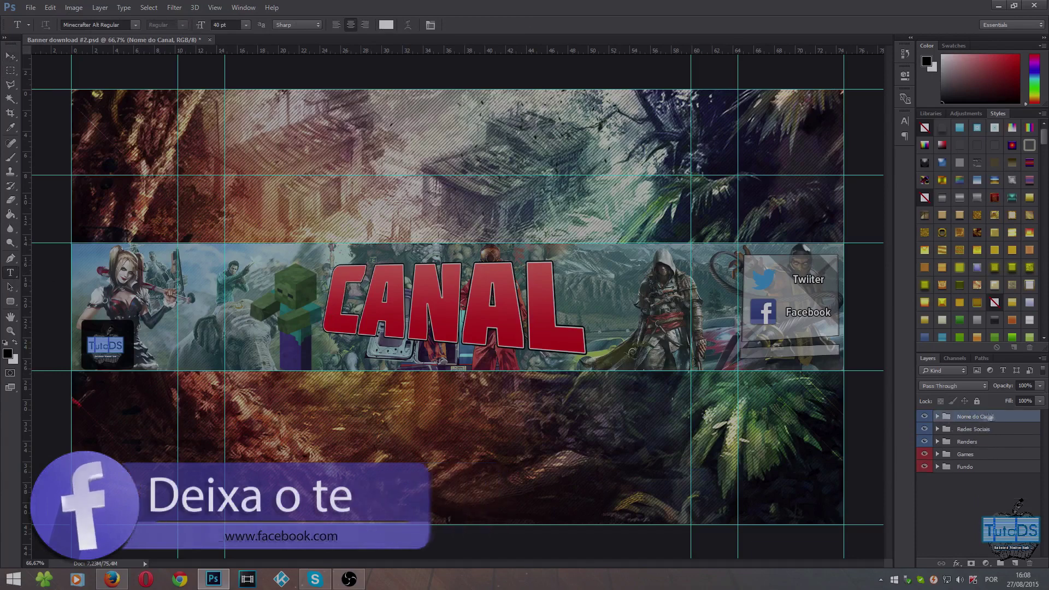
pyautogui.click(938, 416)
pyautogui.click(979, 429)
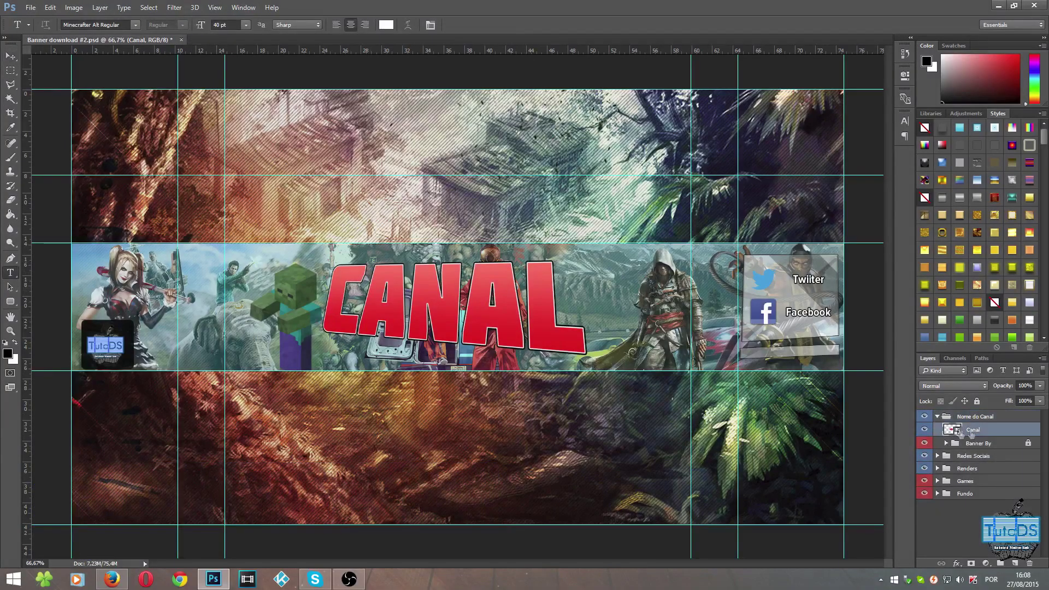
# - Replace CANAL with TUTODS in the Canal smart object's contents and save it
pyautogui.rightClick(1003, 432)
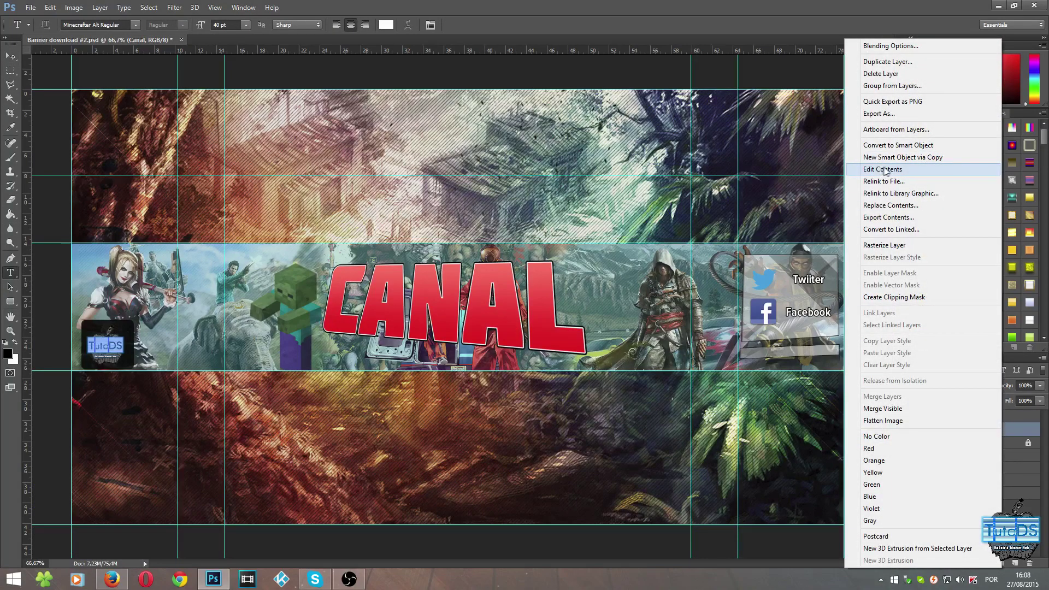
pyautogui.click(915, 170)
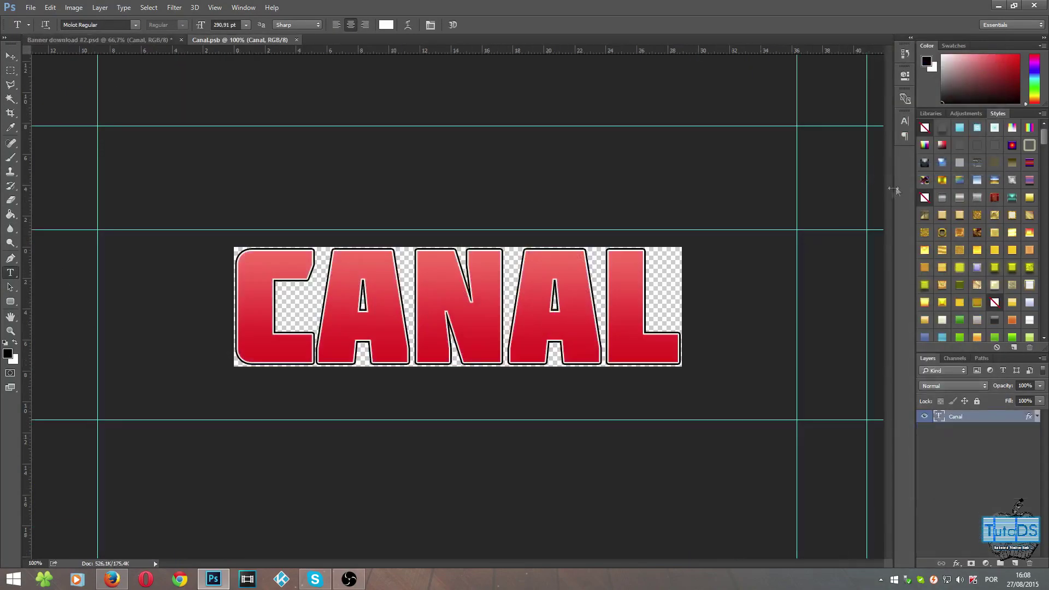
pyautogui.moveTo(590, 336)
pyautogui.mouseDown()
pyautogui.moveTo(251, 298)
pyautogui.moveTo(652, 323)
pyautogui.mouseUp()
pyautogui.click(251, 298)
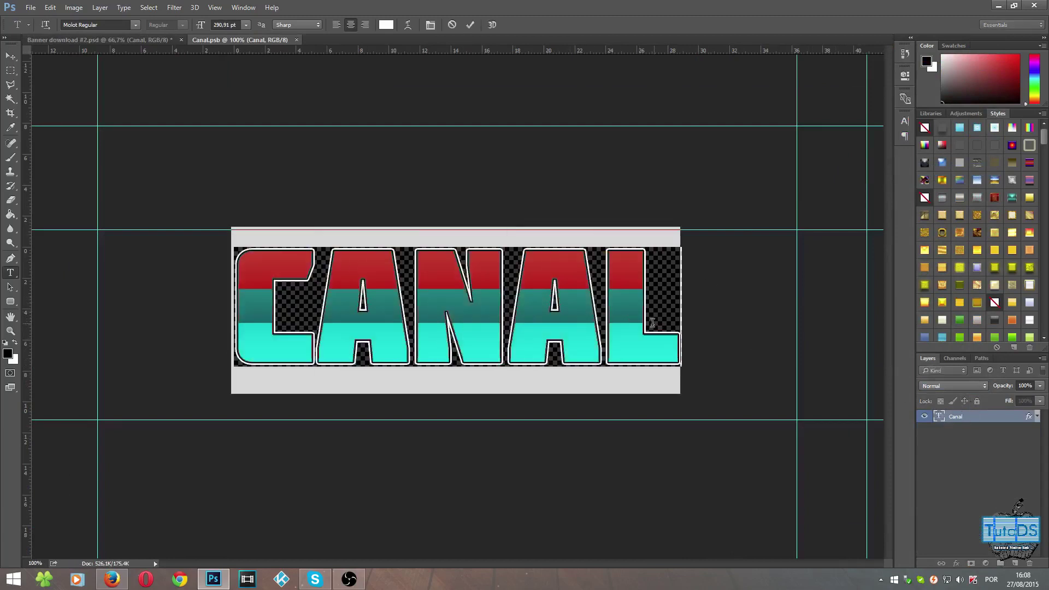
pyautogui.write('TUTODS')
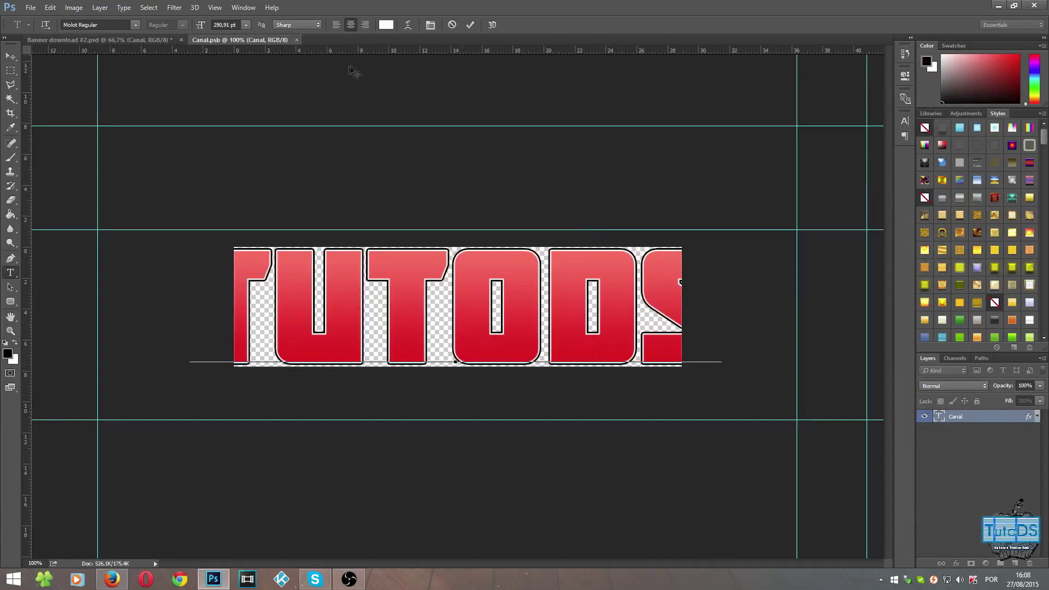
pyautogui.click(10, 56)
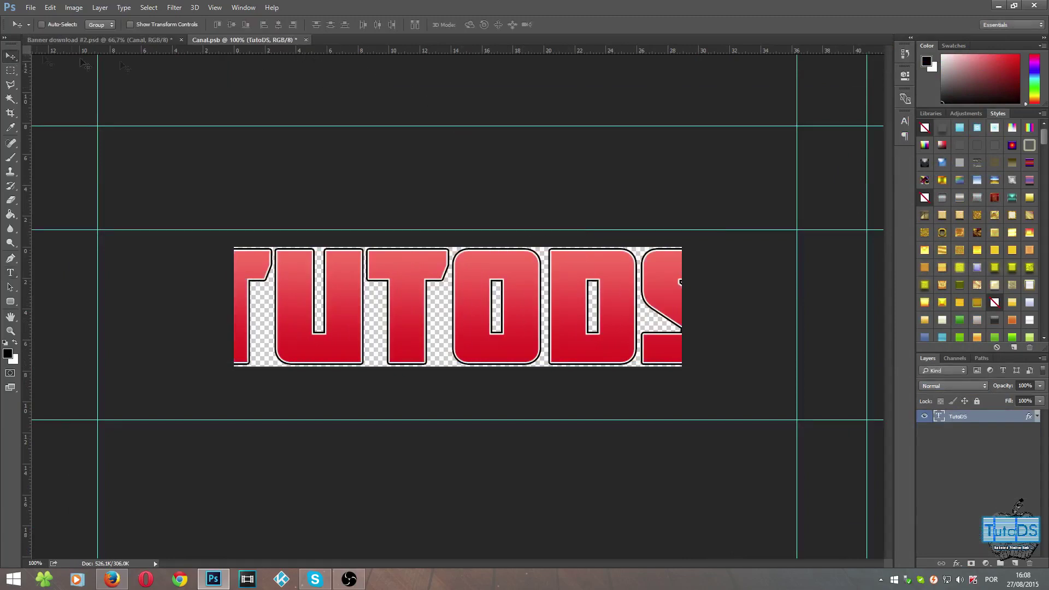
pyautogui.click(305, 40)
pyautogui.press('Return')
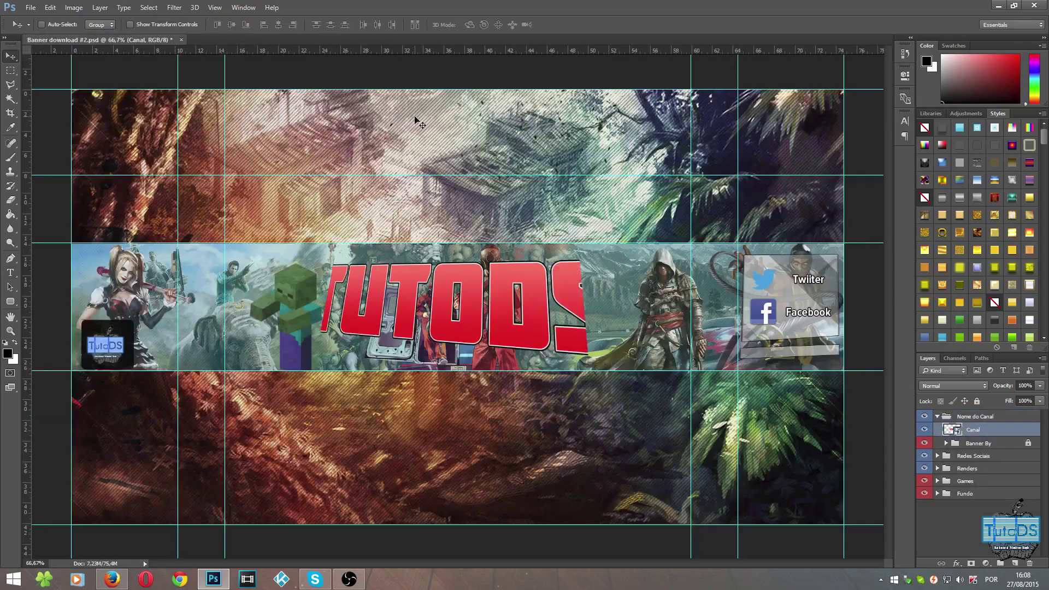
# - Scale the TUTODS text to 80.2% inside Canal.psb and save the smart object
pyautogui.rightClick(996, 431)
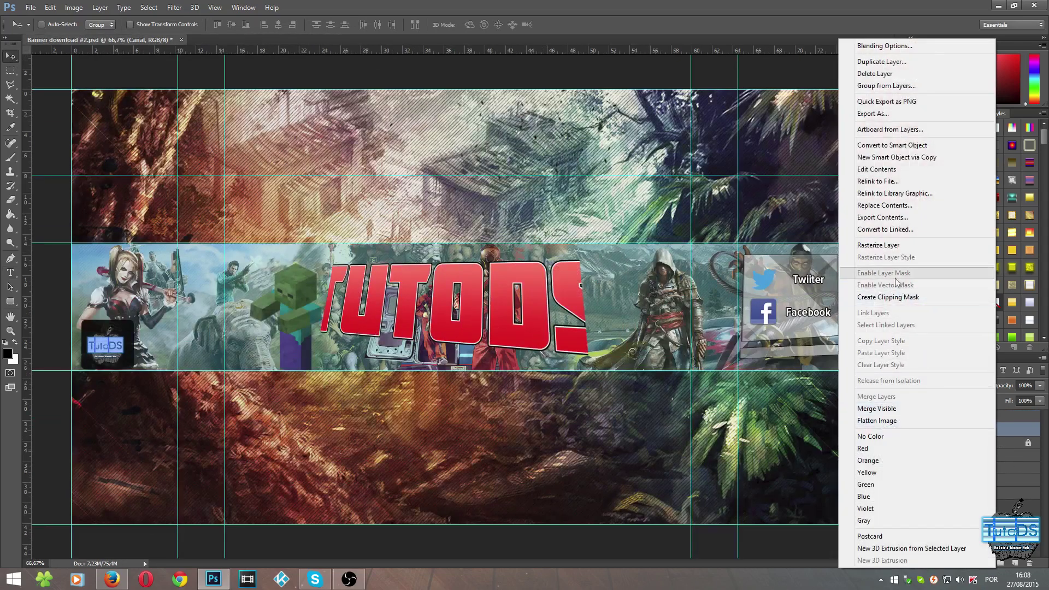
pyautogui.click(876, 169)
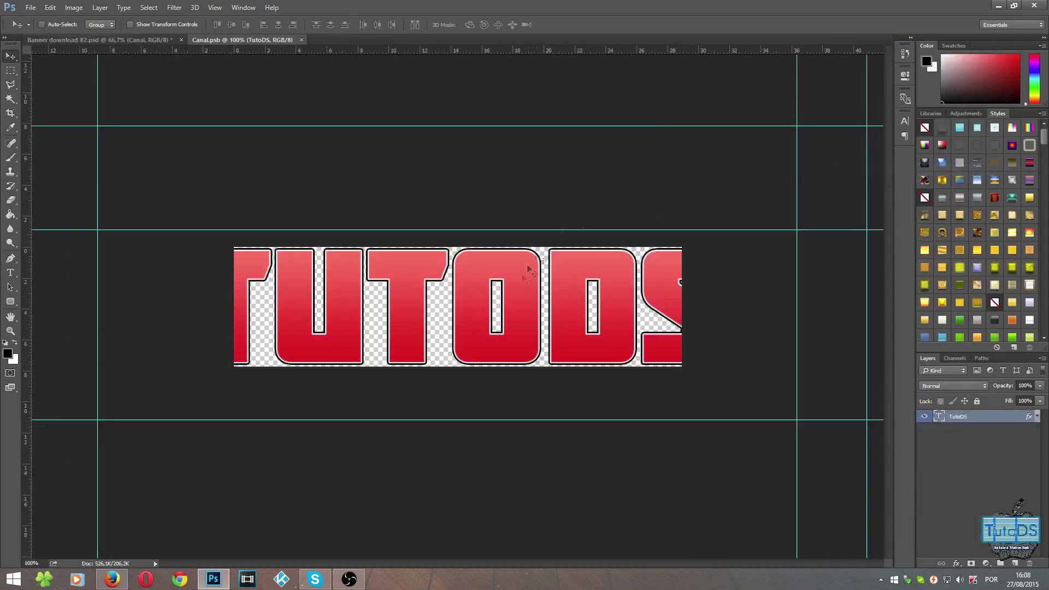
pyautogui.hotkey('ctrl', 't')
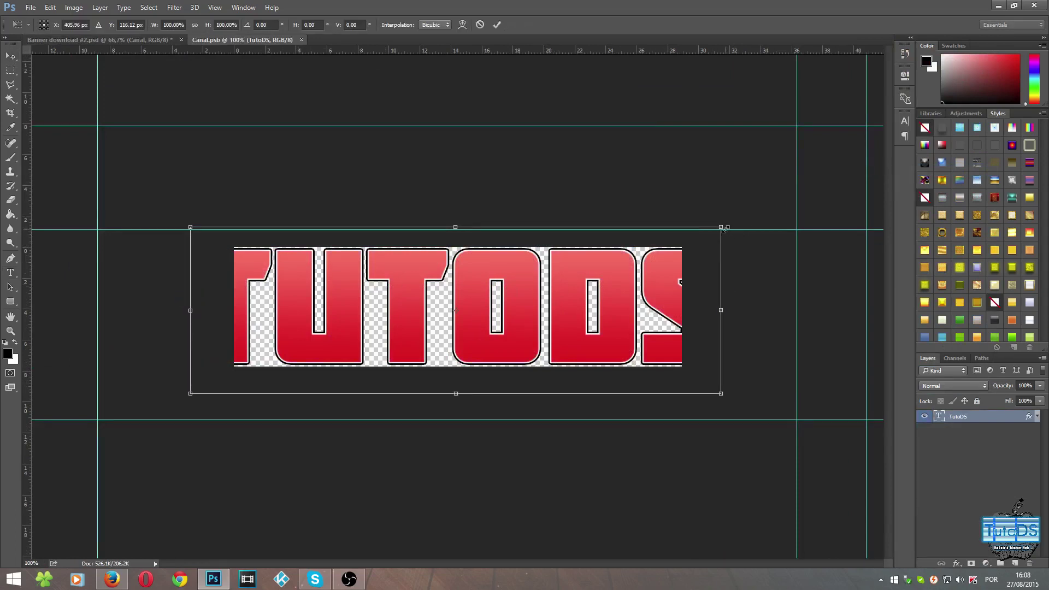
pyautogui.moveTo(722, 227); pyautogui.dragTo(669, 245)
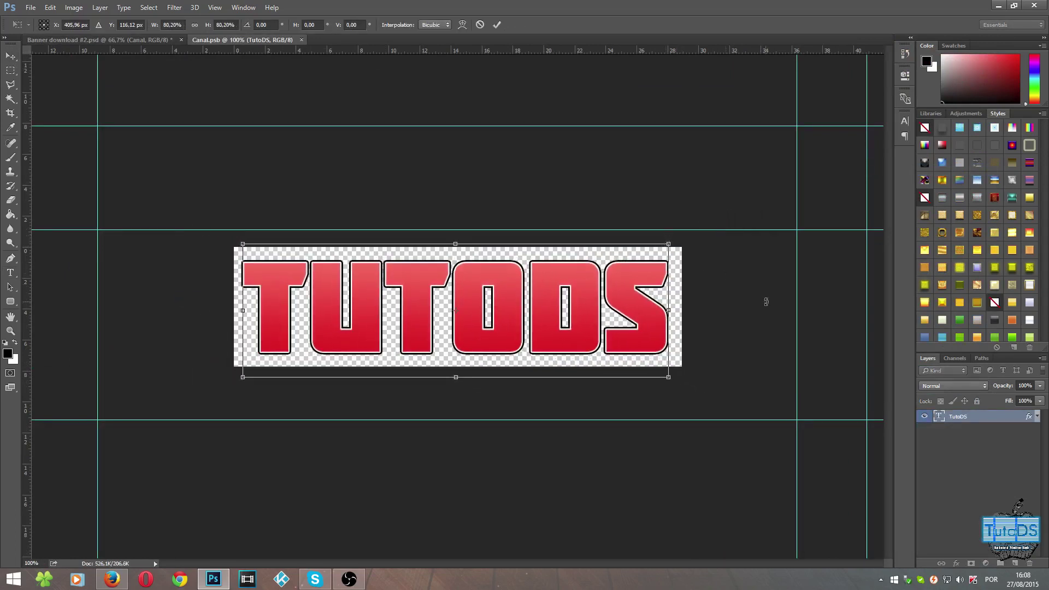
pyautogui.press('Return')
pyautogui.click(306, 40)
pyautogui.press('Return')
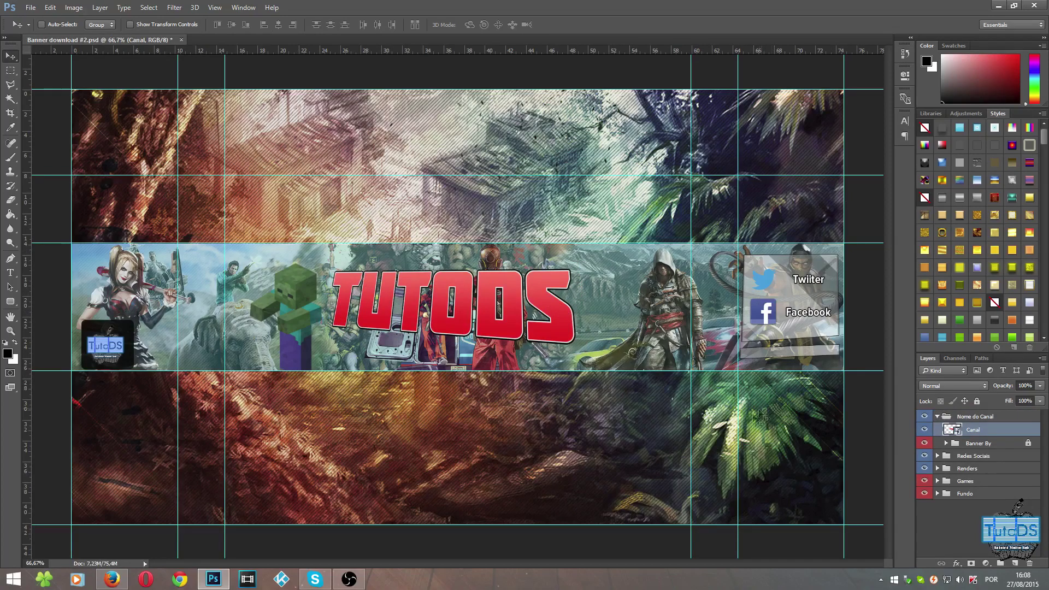
# - Collapse Nome do Canal, expand Redes Sociais and place the text cursor in the Twiiter label
pyautogui.click(940, 420)
pyautogui.click(939, 418)
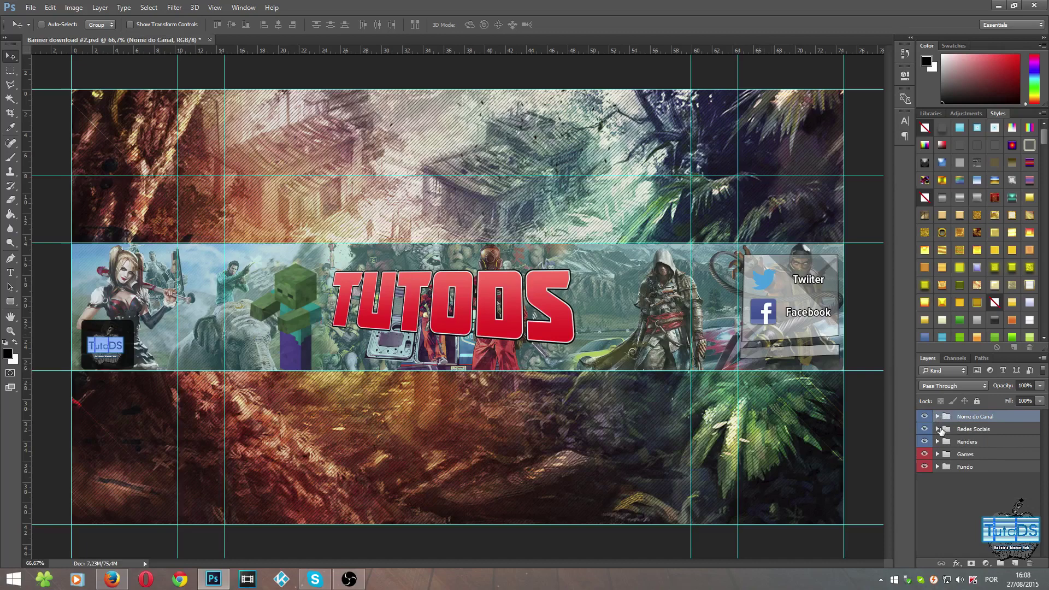
pyautogui.click(938, 430)
pyautogui.click(978, 444)
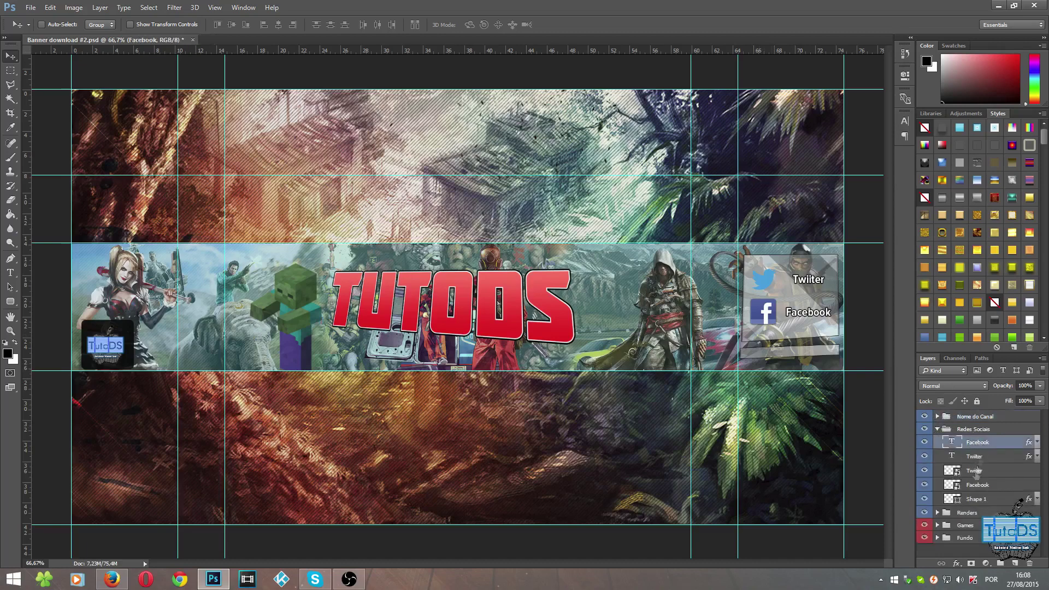
pyautogui.press('t')
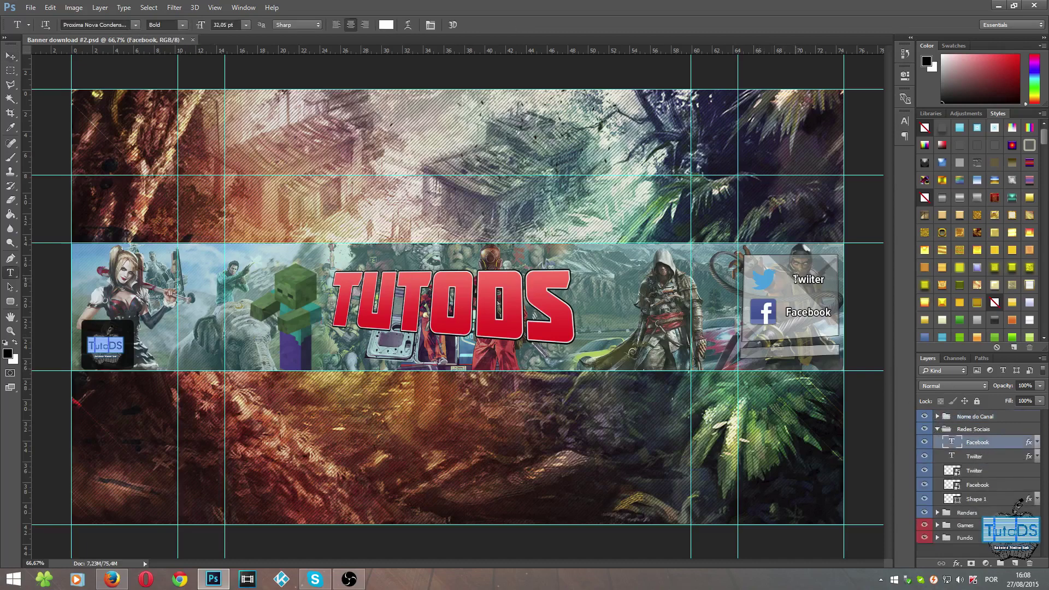
pyautogui.click(795, 279)
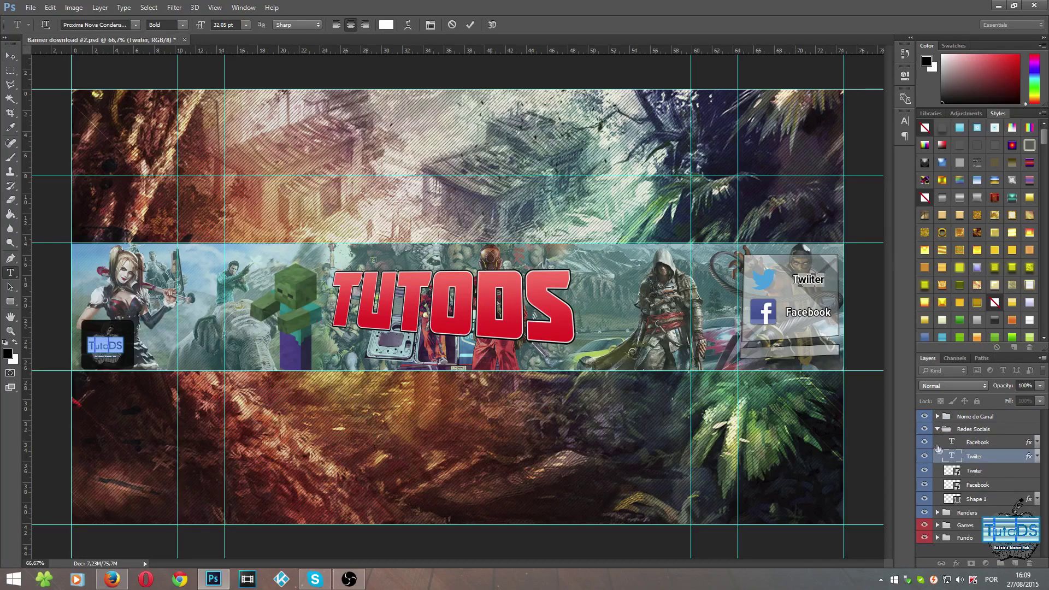
# - Collapse Redes Sociais, expand the Renders group and bring up the Renders layer's context menu
pyautogui.click(936, 430)
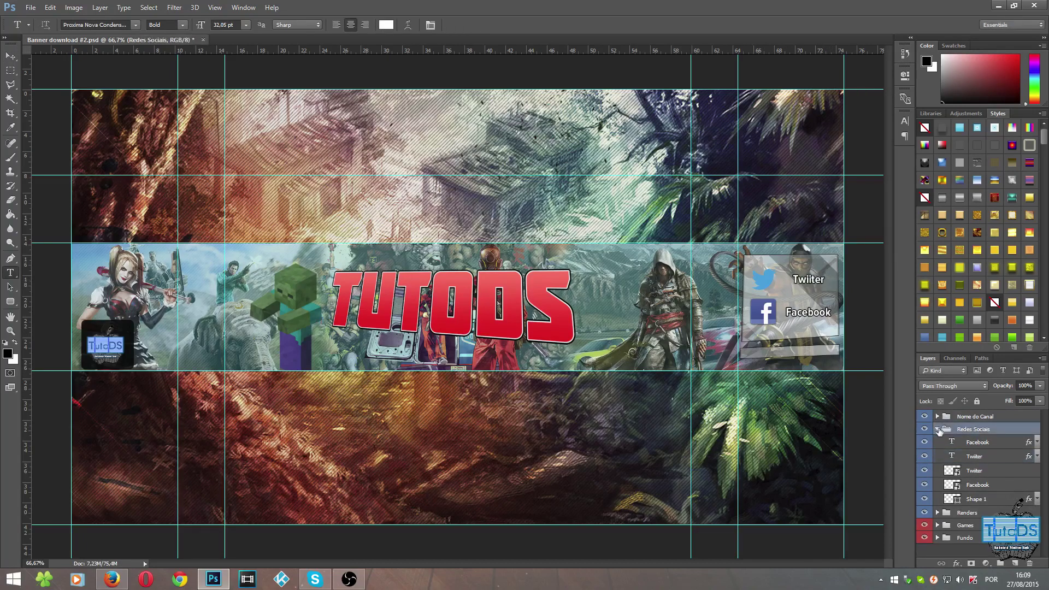
pyautogui.click(937, 430)
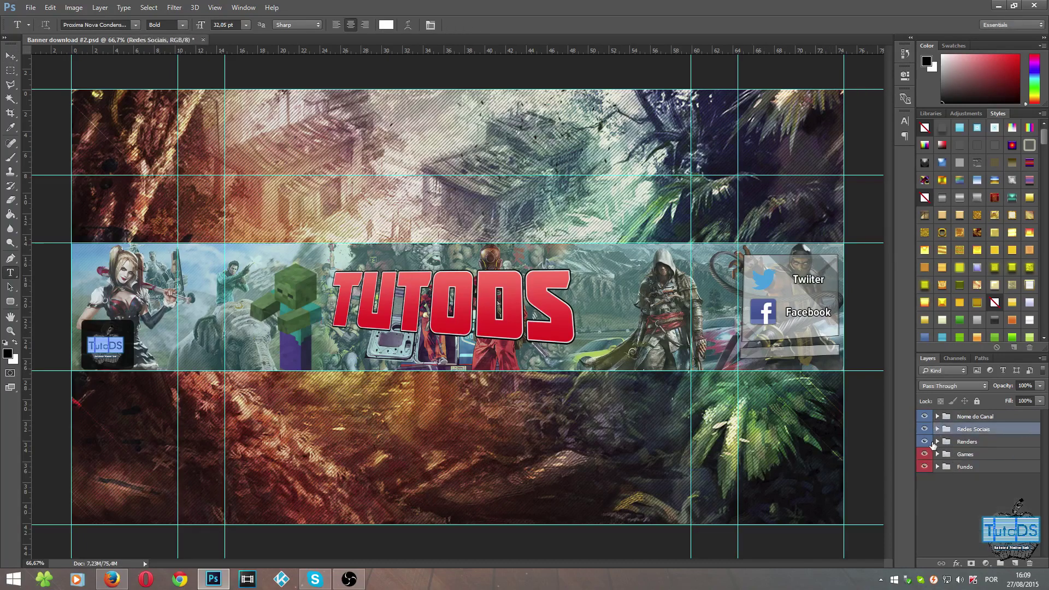
pyautogui.click(937, 442)
pyautogui.rightClick(989, 457)
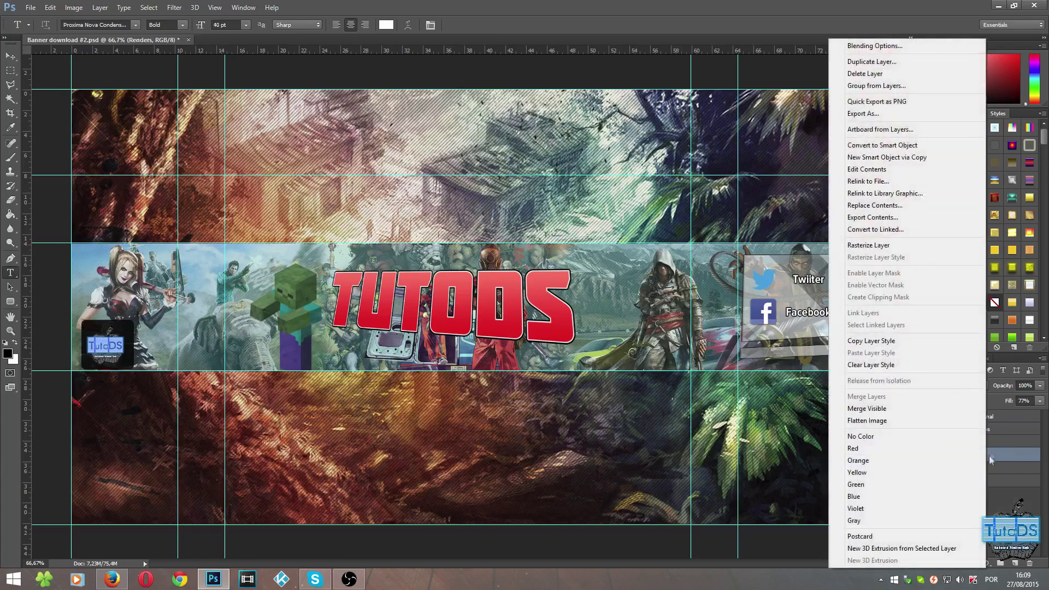
# - Review the five character renders in Render (622).psb, then close it unchanged
pyautogui.click(864, 168)
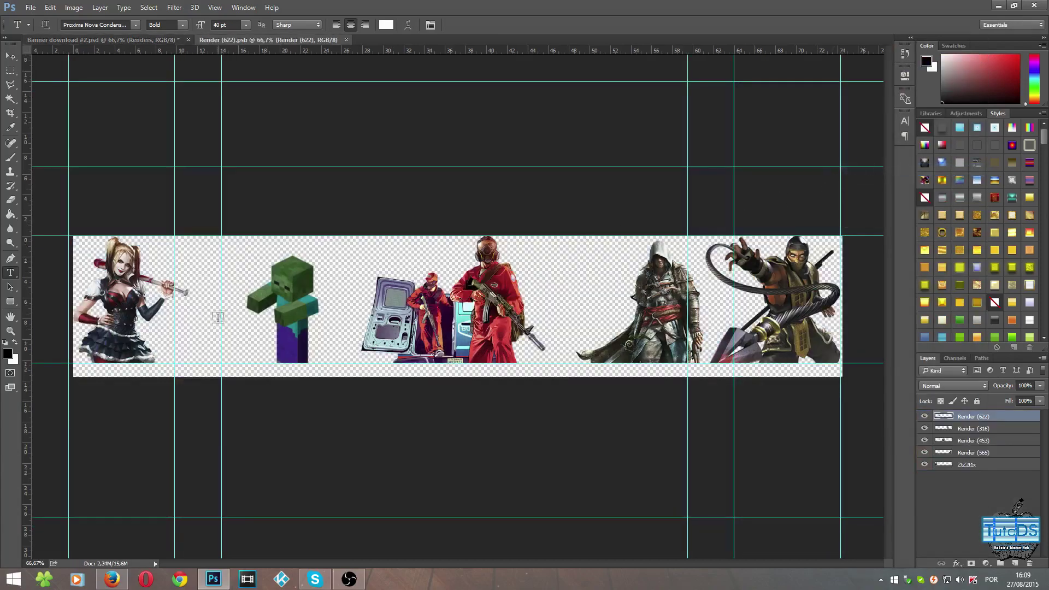
pyautogui.click(10, 59)
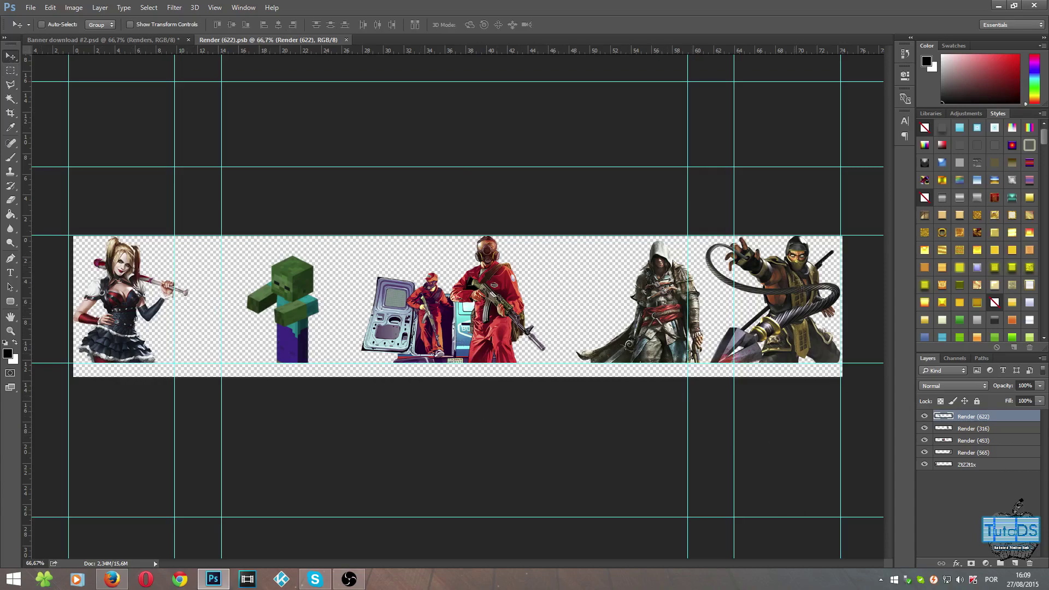
pyautogui.click(346, 40)
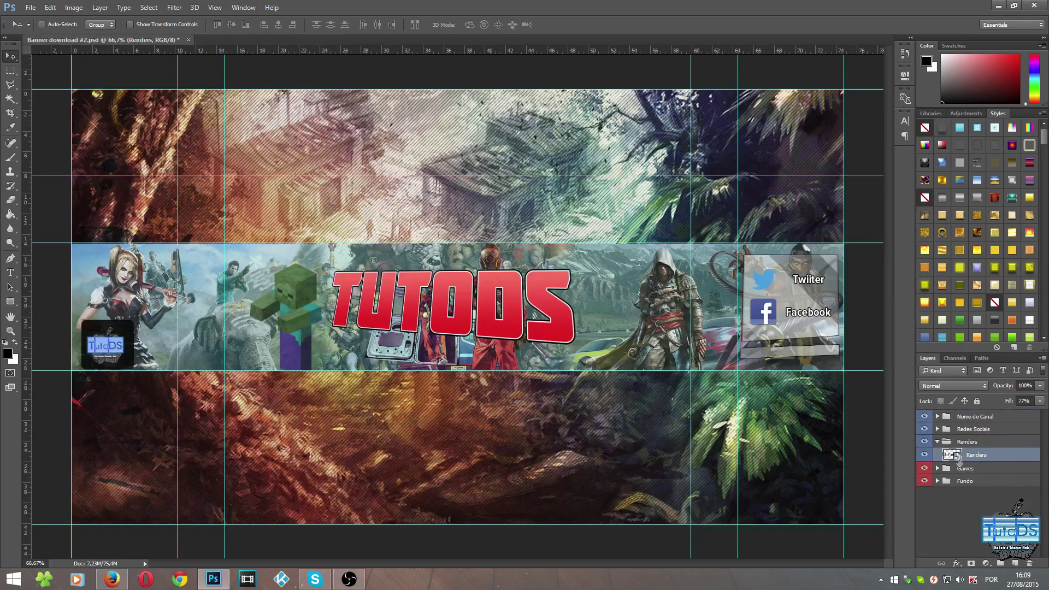
# - Collapse Renders and hide then reshow the Games band to compare the banner
pyautogui.click(943, 442)
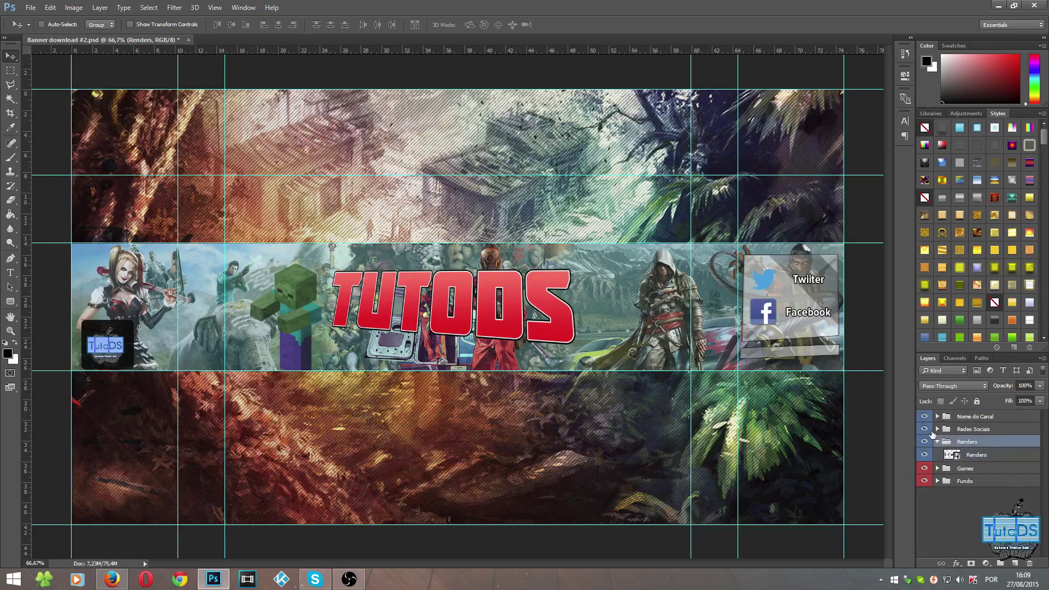
pyautogui.click(937, 442)
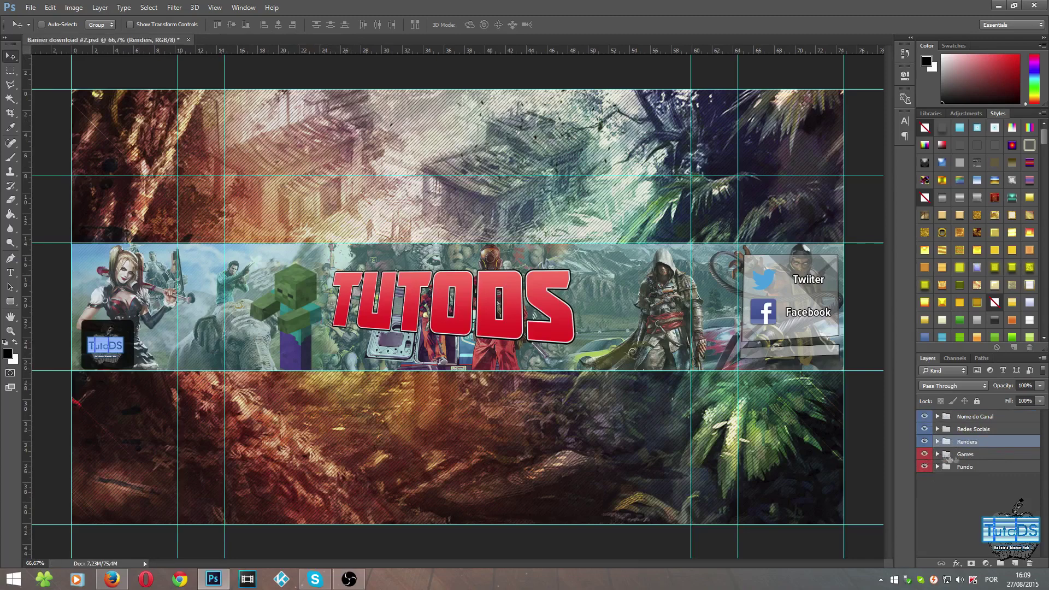
pyautogui.click(951, 455)
pyautogui.click(938, 455)
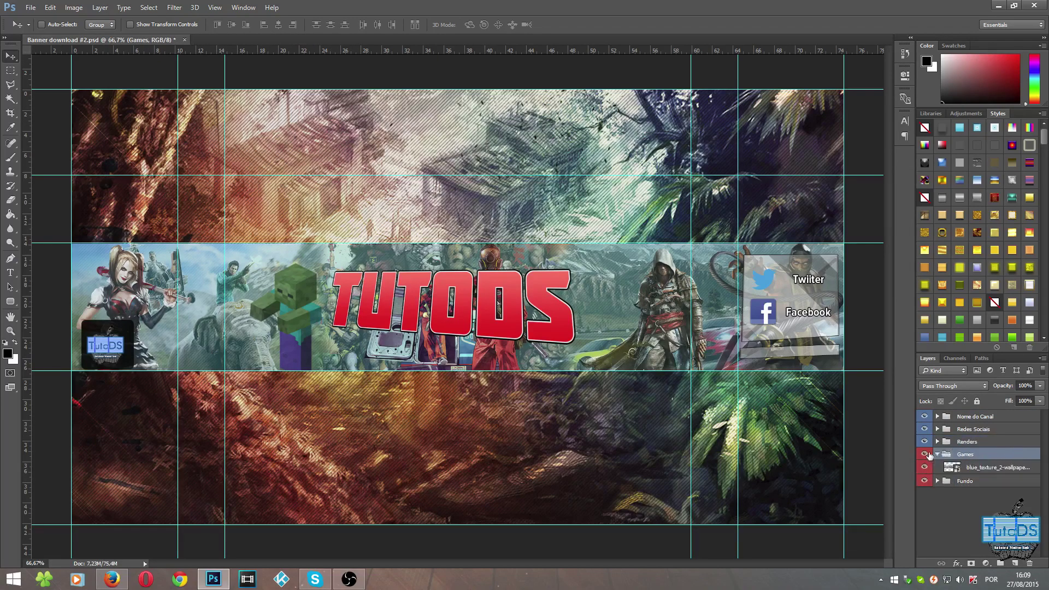
pyautogui.click(927, 454)
pyautogui.click(927, 454)
pyautogui.click(937, 454)
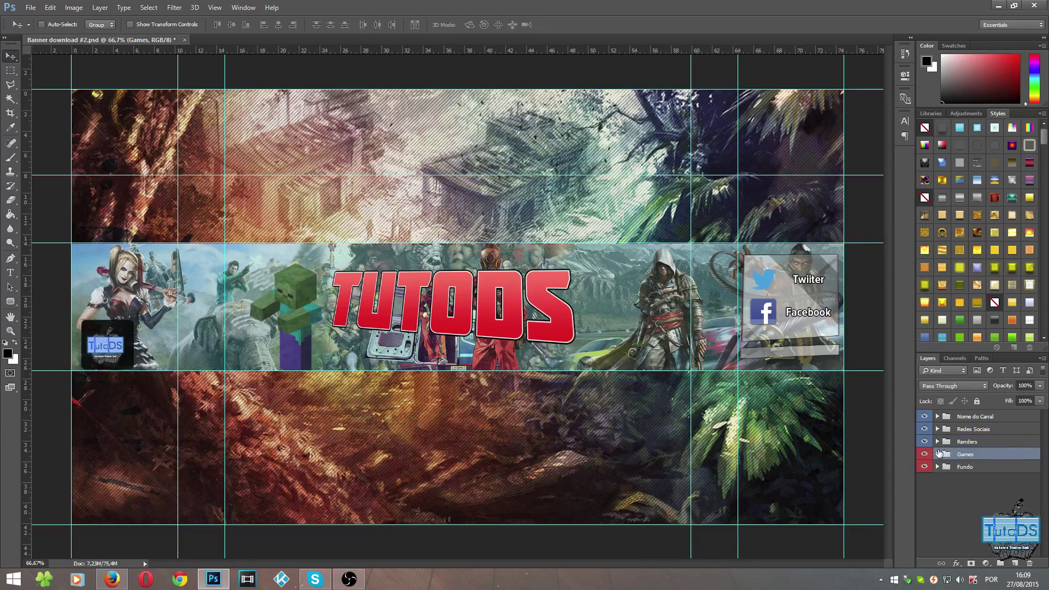
# - Inspect the Fundo adjustment and the Games blue texture wallpaper layer, then collapse both groups
pyautogui.click(945, 468)
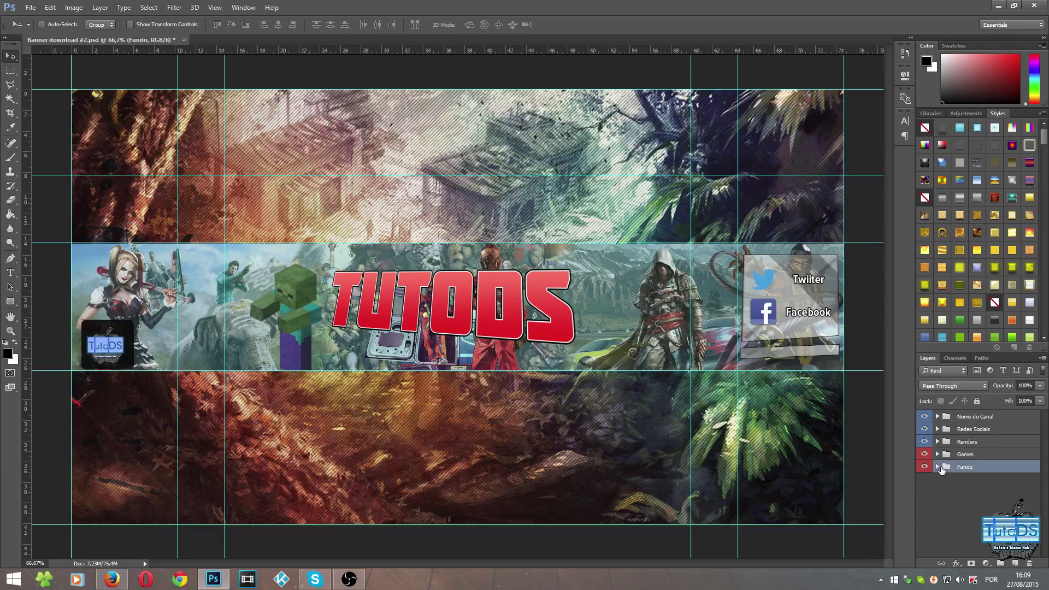
pyautogui.click(938, 467)
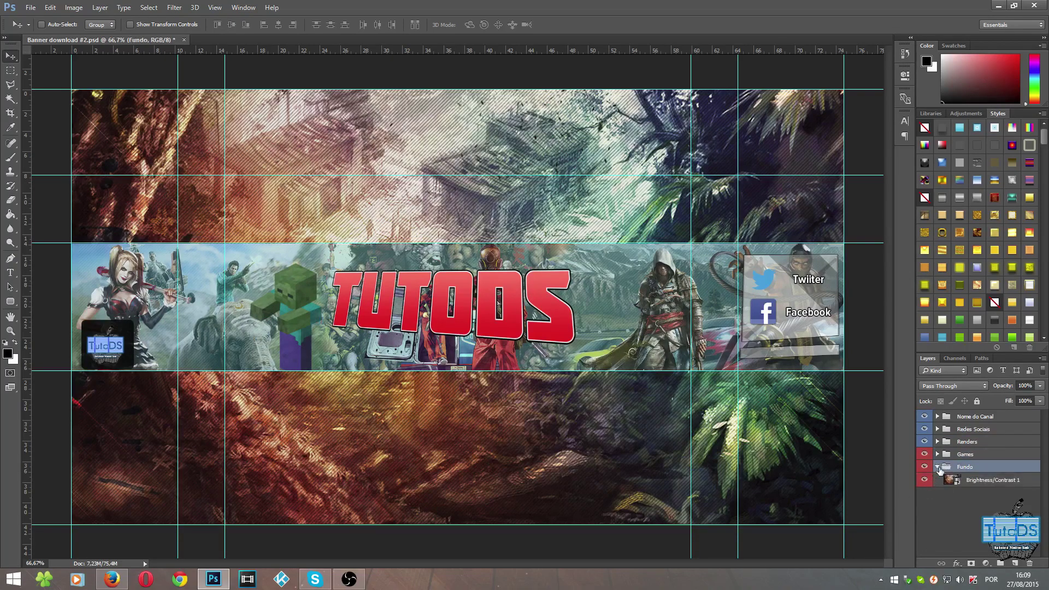
pyautogui.click(938, 467)
pyautogui.click(938, 455)
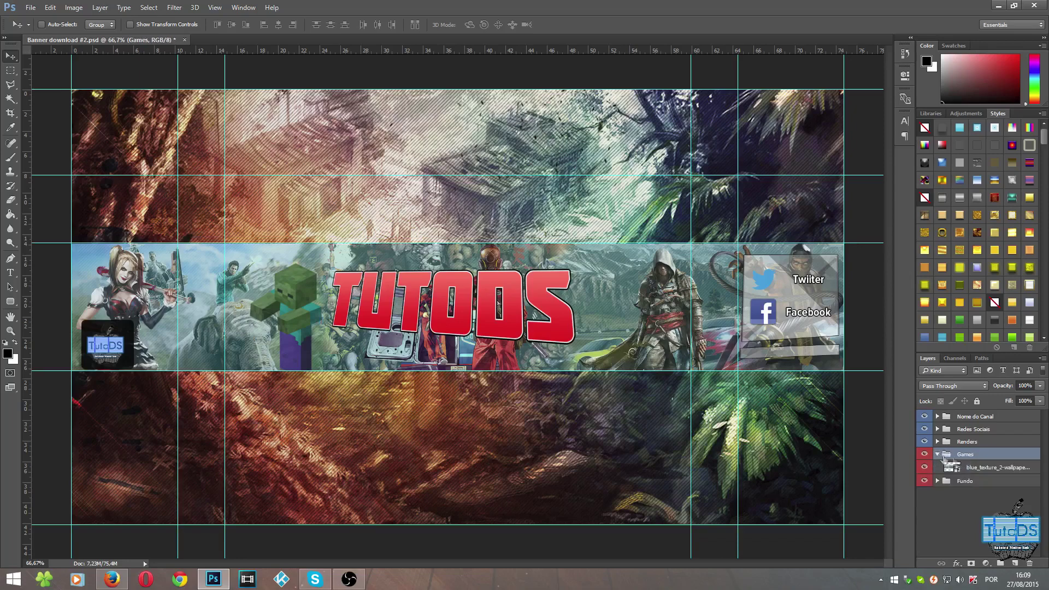
pyautogui.click(999, 469)
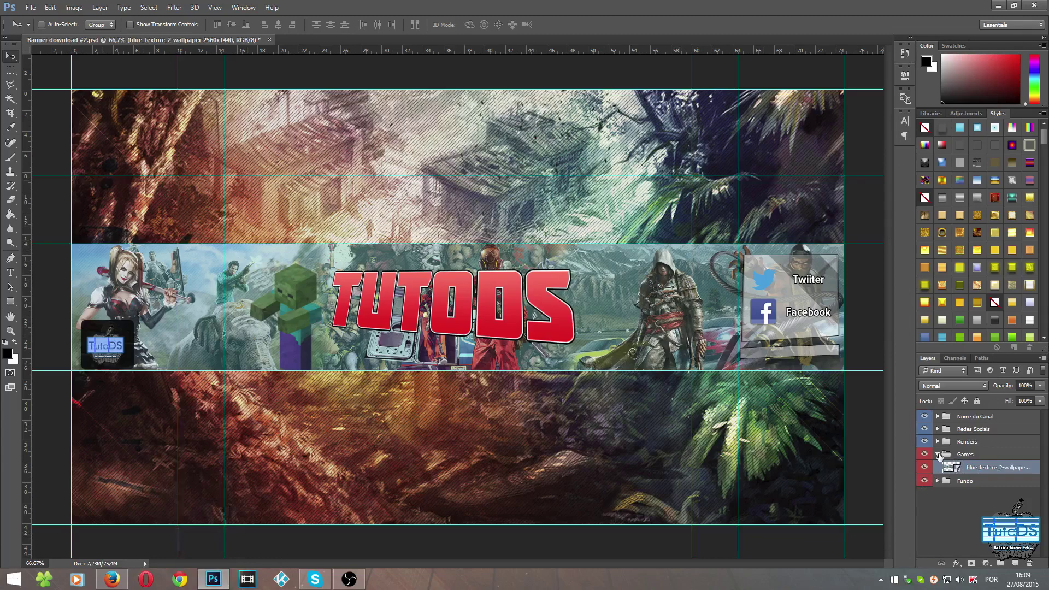
pyautogui.click(938, 454)
# - Deselect all layers and expand the Nome do Canal group
pyautogui.click(928, 517)
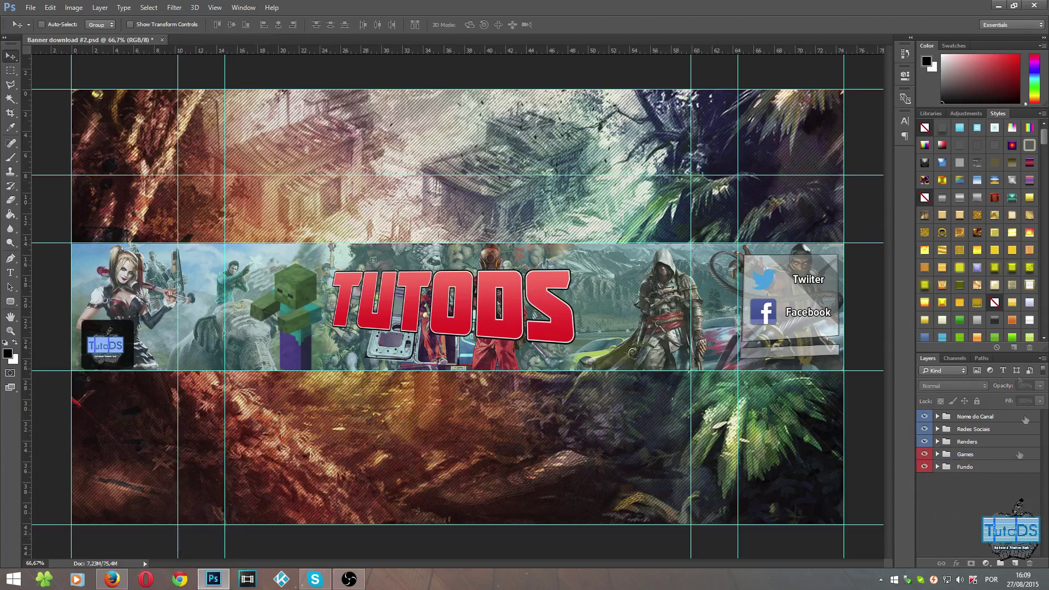
pyautogui.click(998, 418)
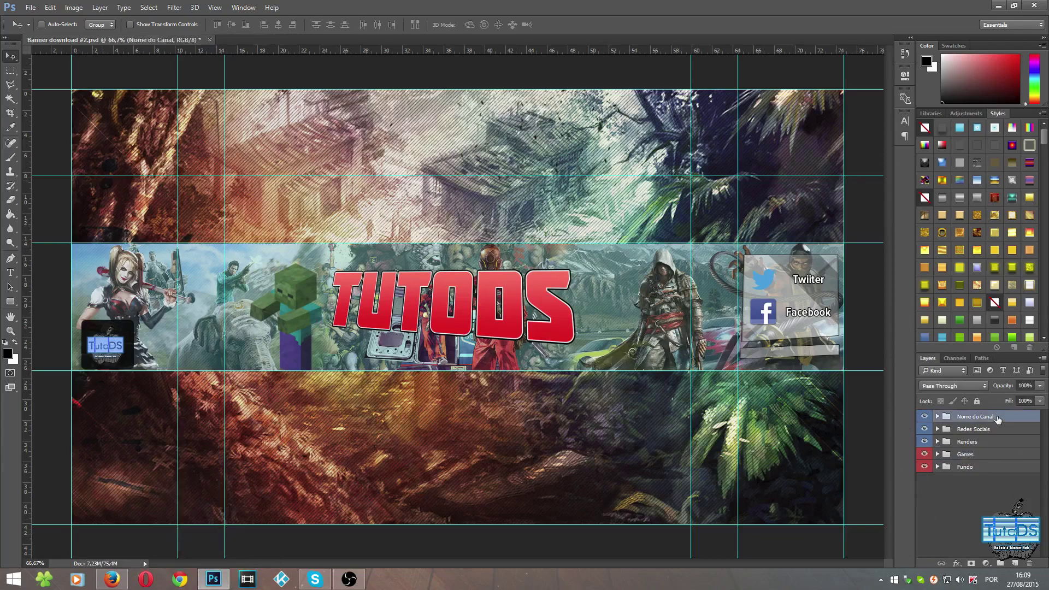
pyautogui.click(938, 417)
# - Reopen the Canal smart object, commit the TUTODS text, and return to the banner
pyautogui.rightClick(942, 430)
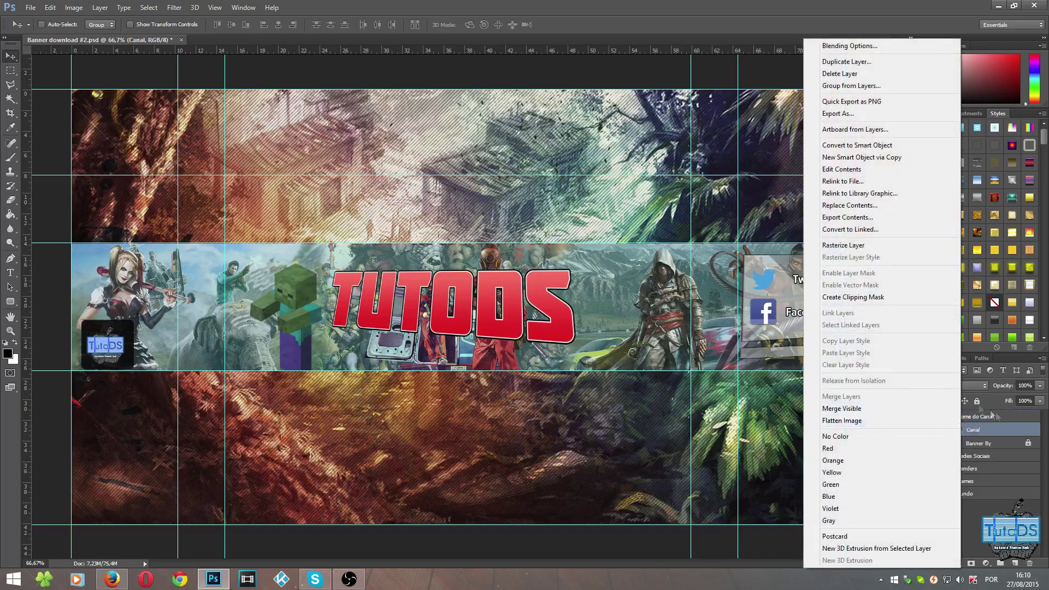
pyautogui.click(842, 169)
pyautogui.press('t')
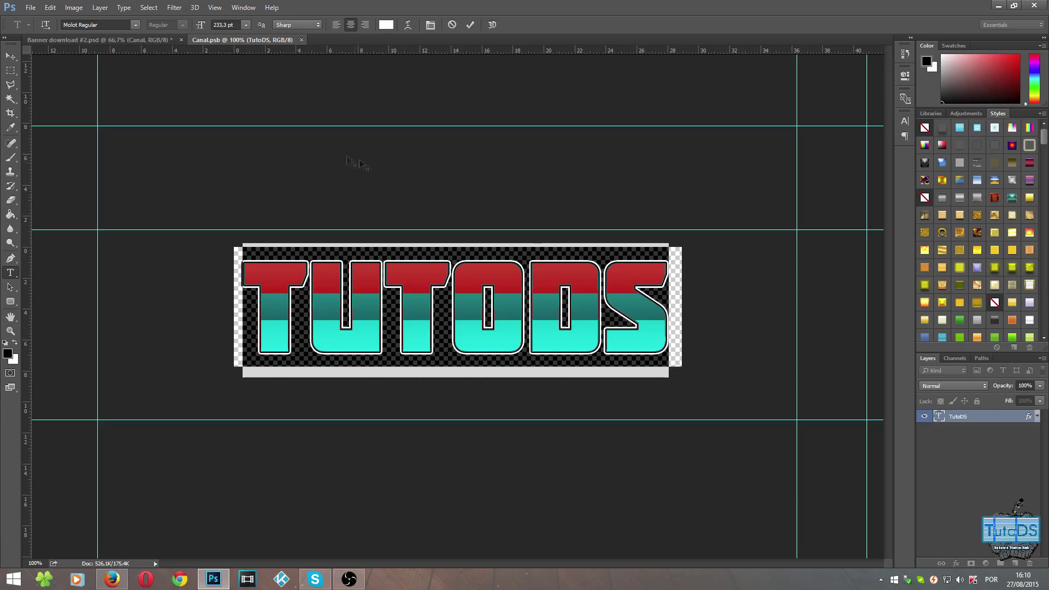
pyautogui.click(379, 167)
pyautogui.click(11, 56)
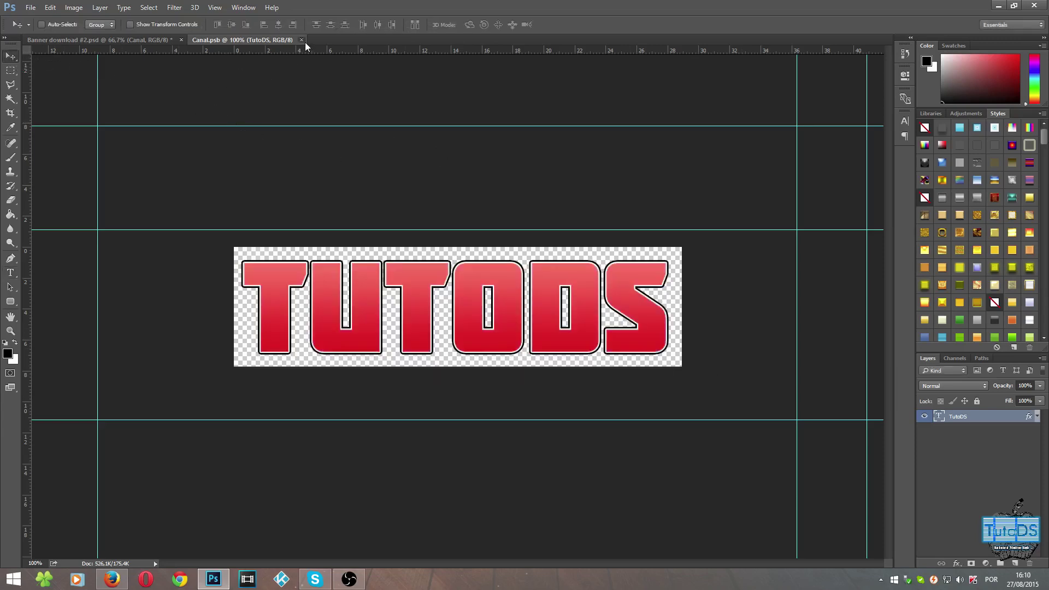
pyautogui.click(302, 40)
pyautogui.click(937, 456)
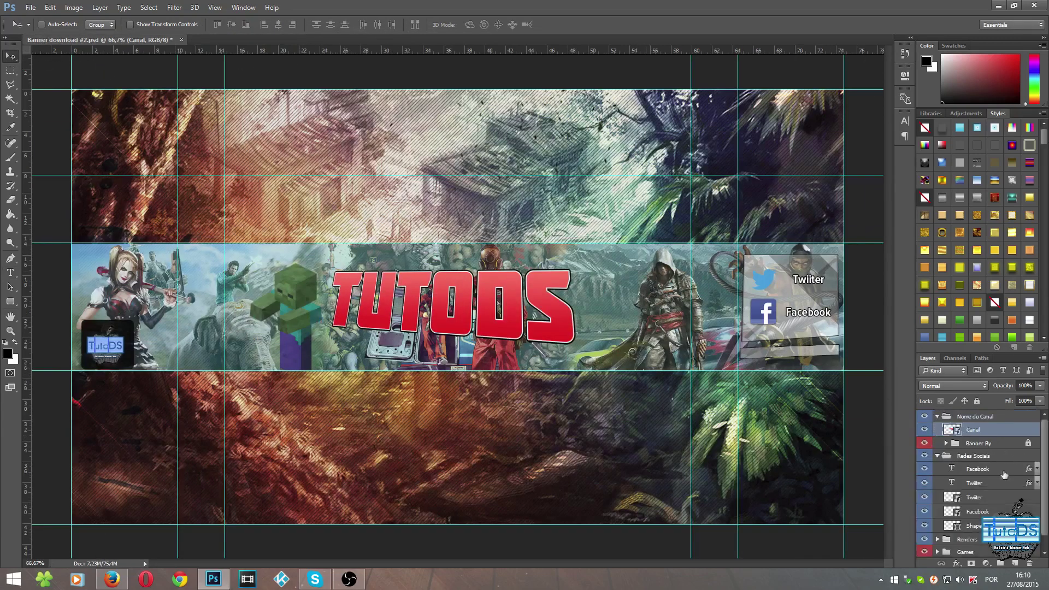
# - Put the Twiiter social label into text editing and select its font name field
pyautogui.click(978, 469)
pyautogui.press('t')
pyautogui.click(799, 280)
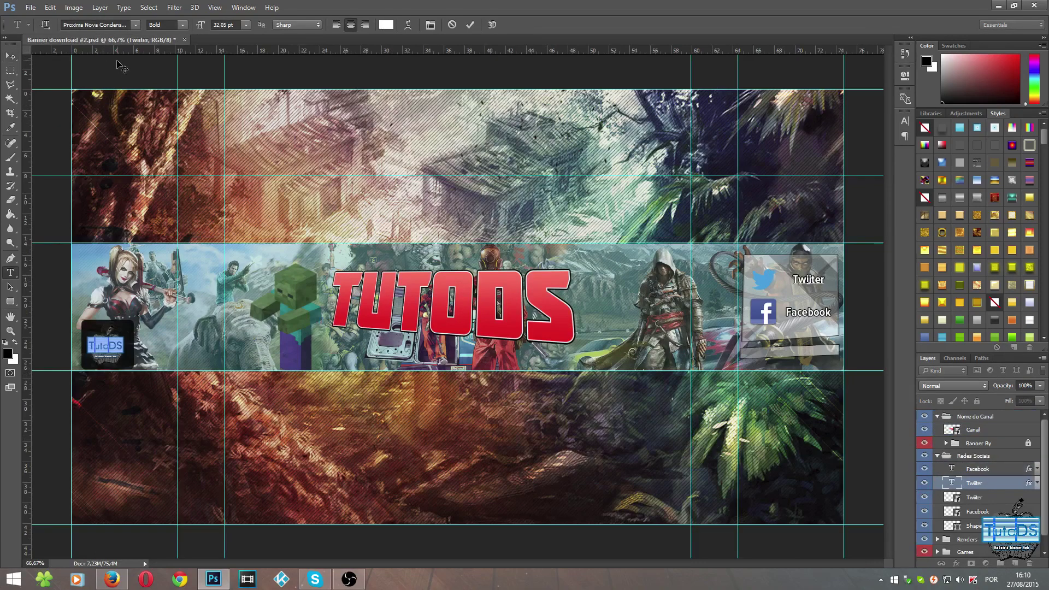
pyautogui.click(96, 25)
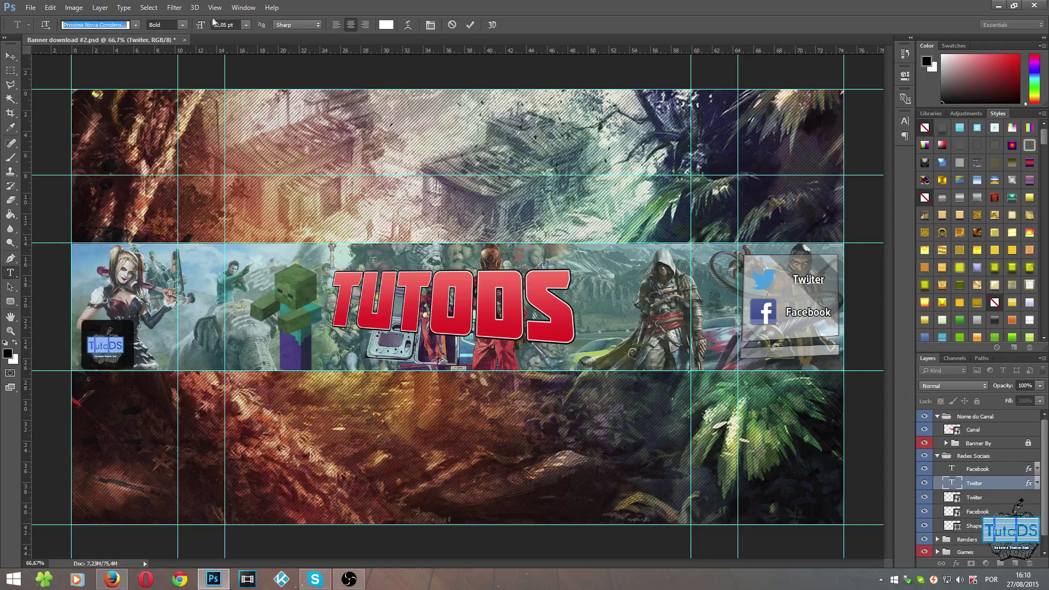